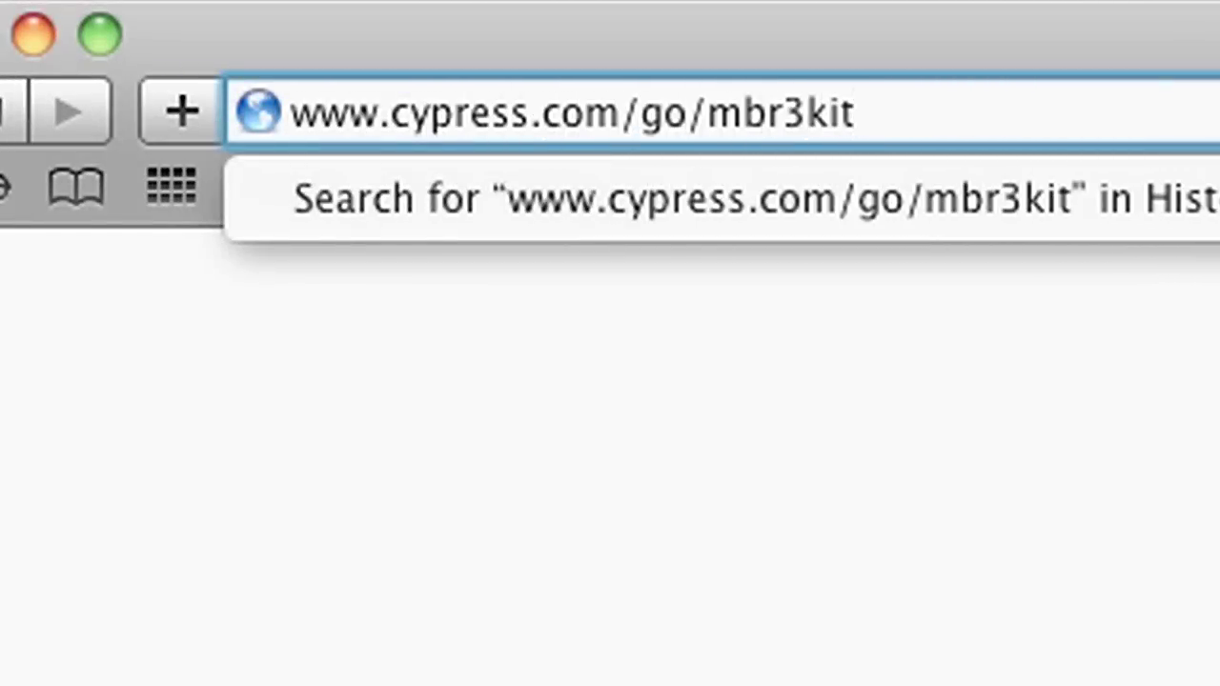
pyautogui.press('Return')
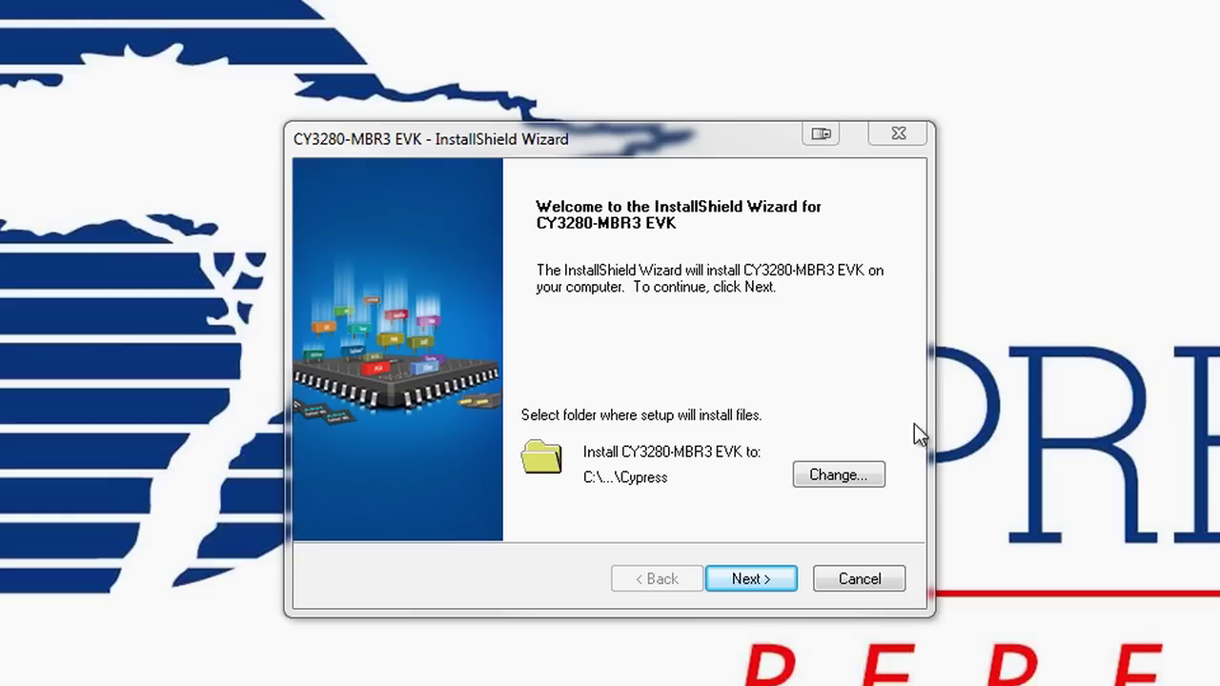
# Start the CY3280-MBR3 EVK installation from the InstallShield welcome page
pyautogui.click(764, 583)
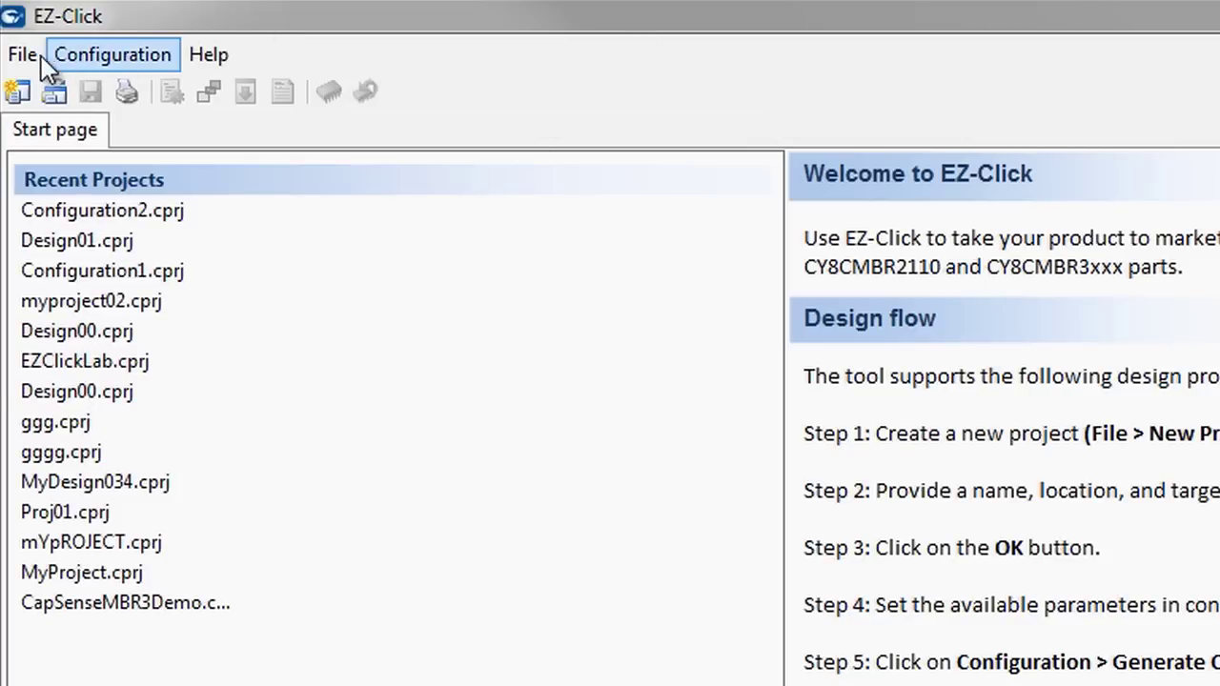
# Open Configuration2.cprj from the kit's Config Files > Configuration2 folder
pyautogui.click(23, 54)
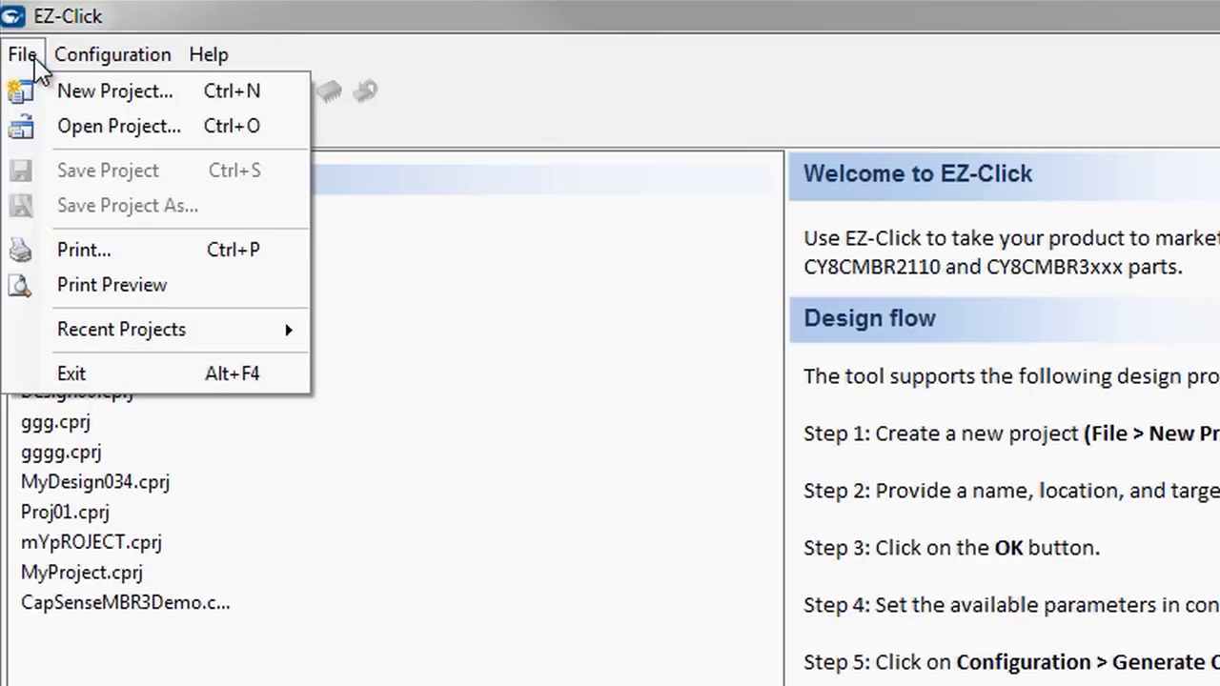
pyautogui.click(46, 130)
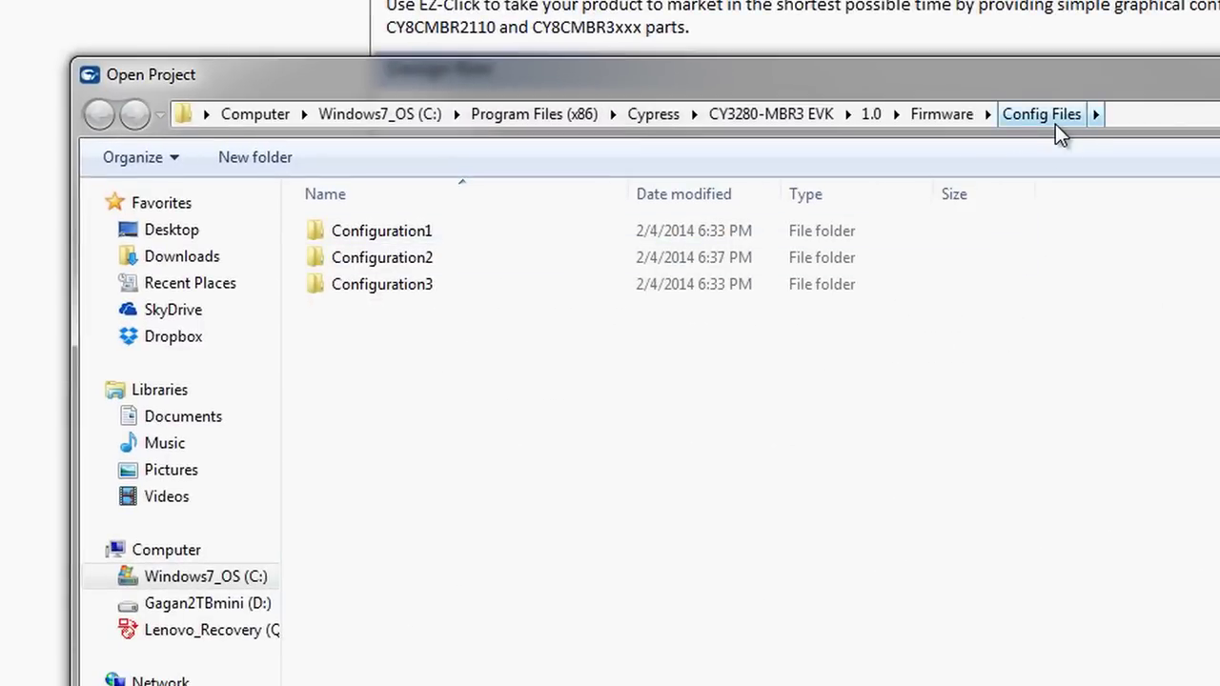
pyautogui.click(464, 229)
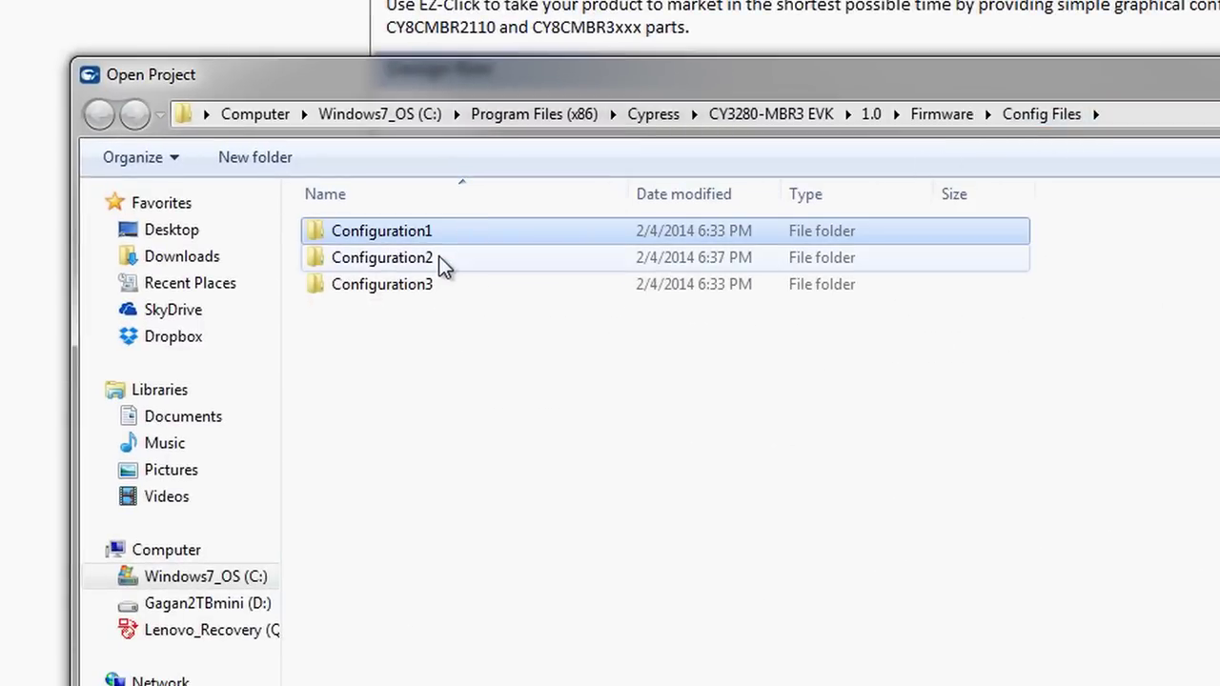
pyautogui.click(437, 259)
pyautogui.click(427, 288)
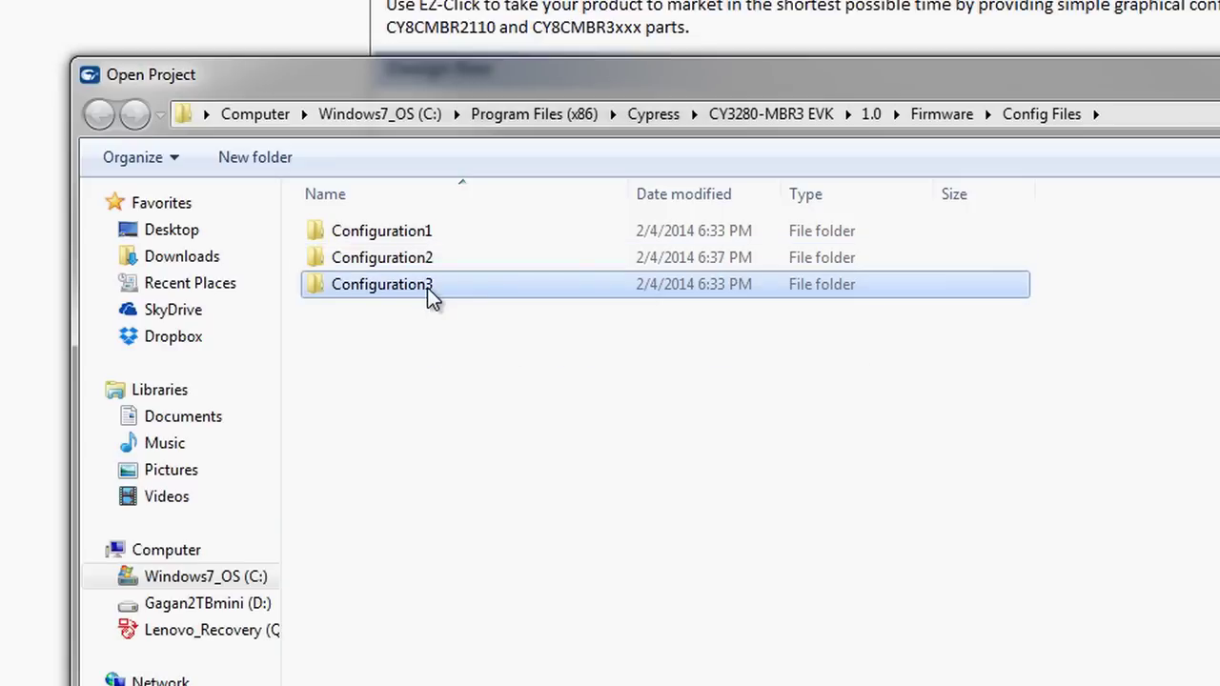
pyautogui.doubleClick(449, 260)
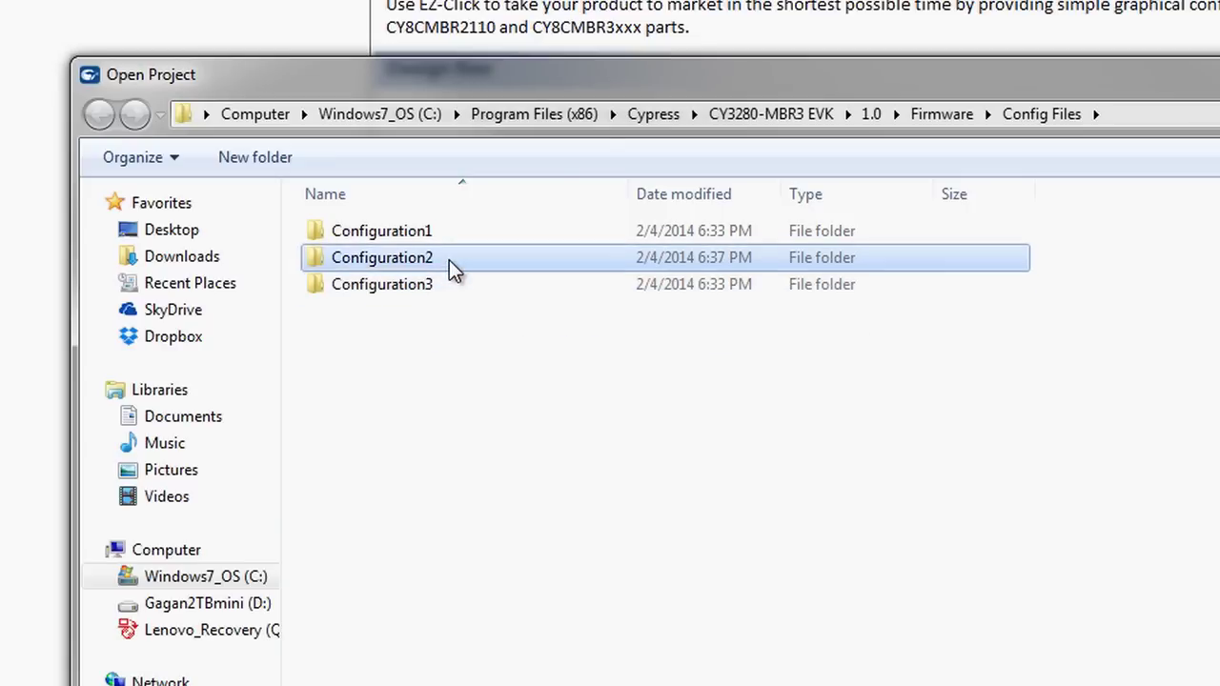
pyautogui.click(431, 232)
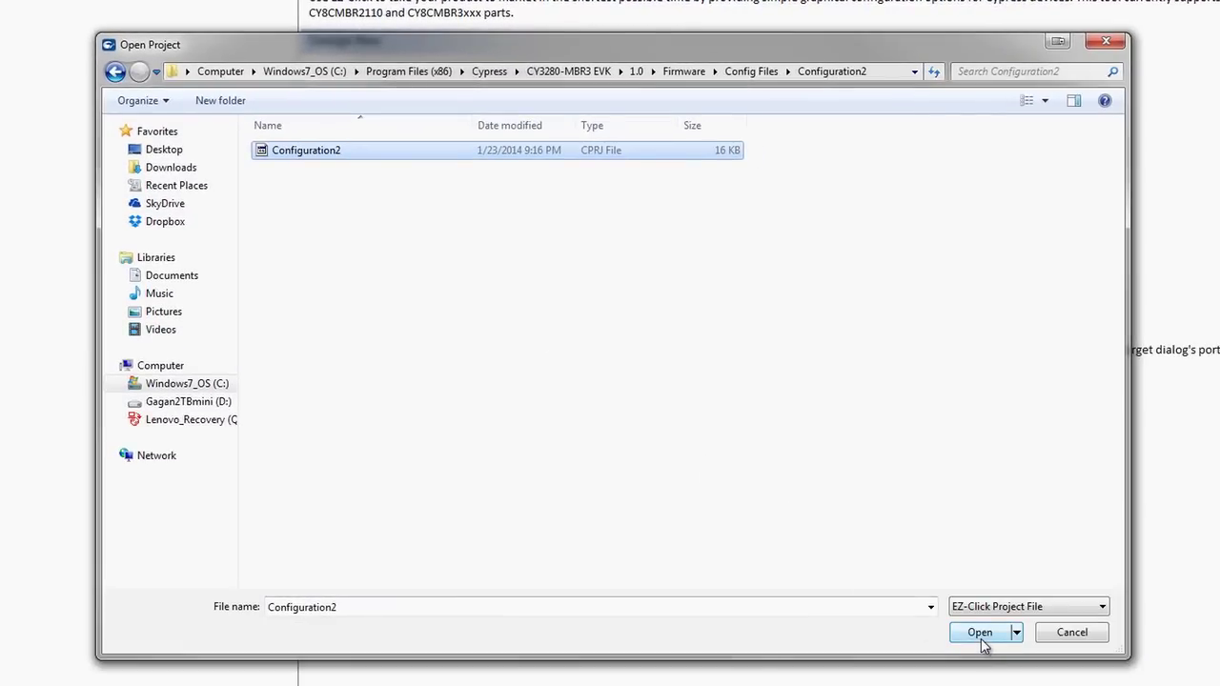
pyautogui.click(981, 634)
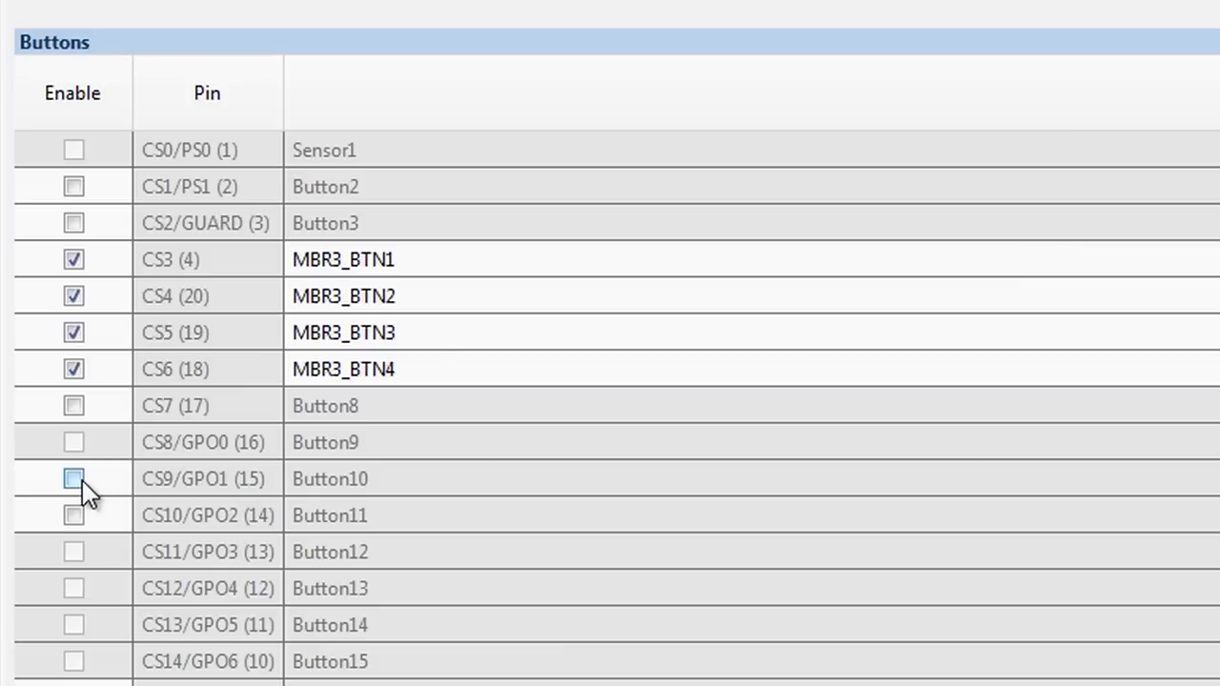
# Enable Button10 on CS9/GPO1 and Button11 on CS10/GPO2 in the Buttons table
pyautogui.click(74, 479)
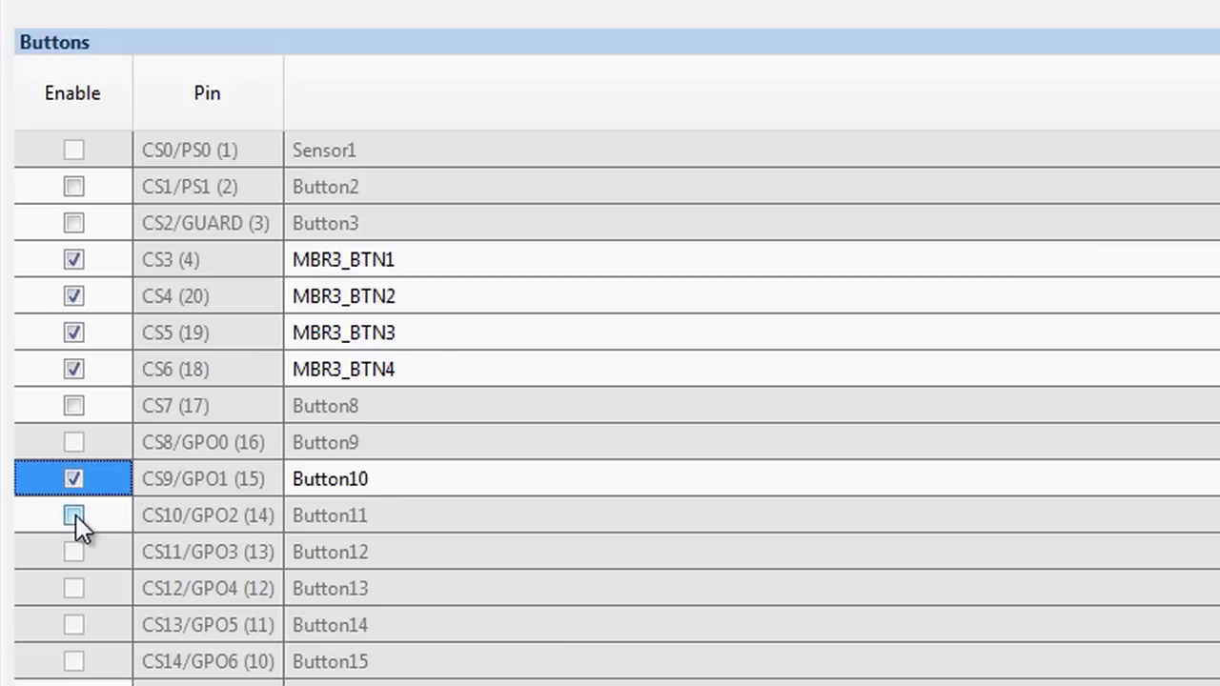
pyautogui.click(75, 516)
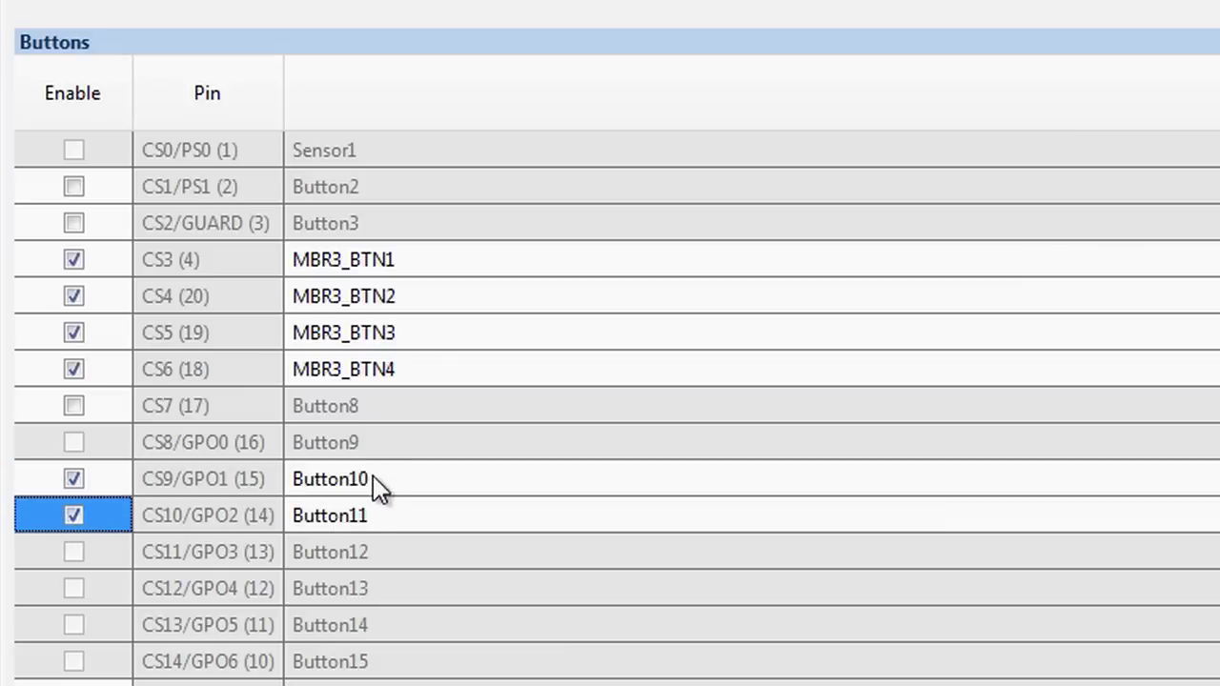